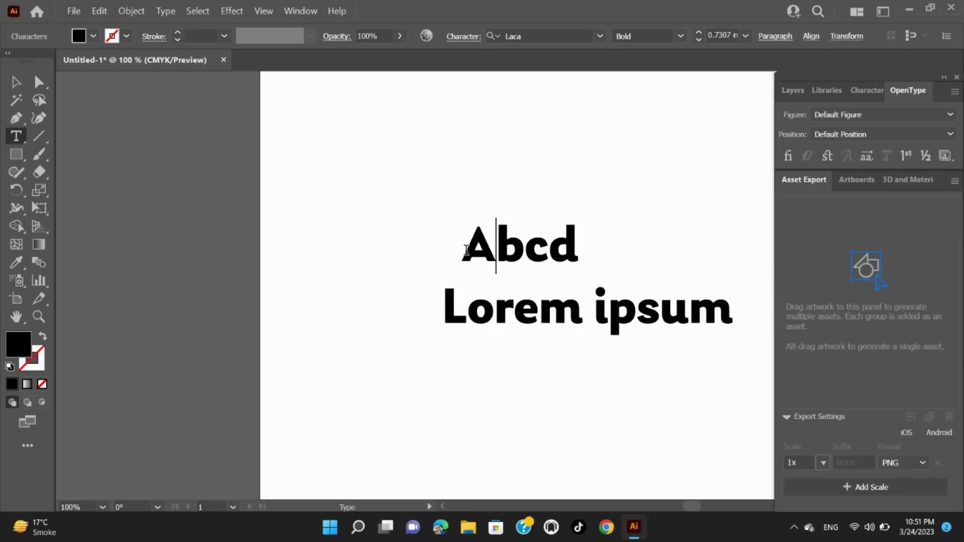
# Open the Glyphs panel set to show Alternates For Current Selection
pyautogui.moveTo(467, 250); pyautogui.dragTo(480, 248)
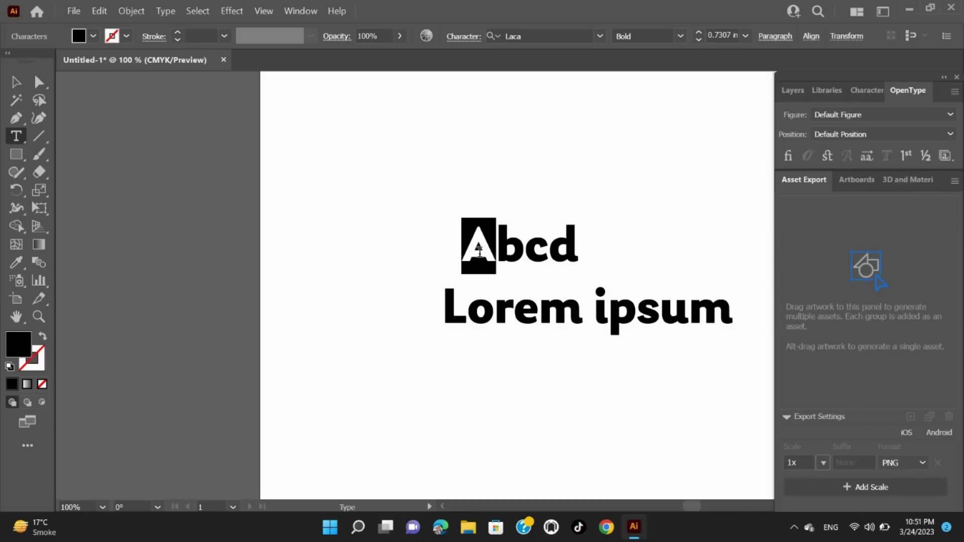
pyautogui.click(458, 251)
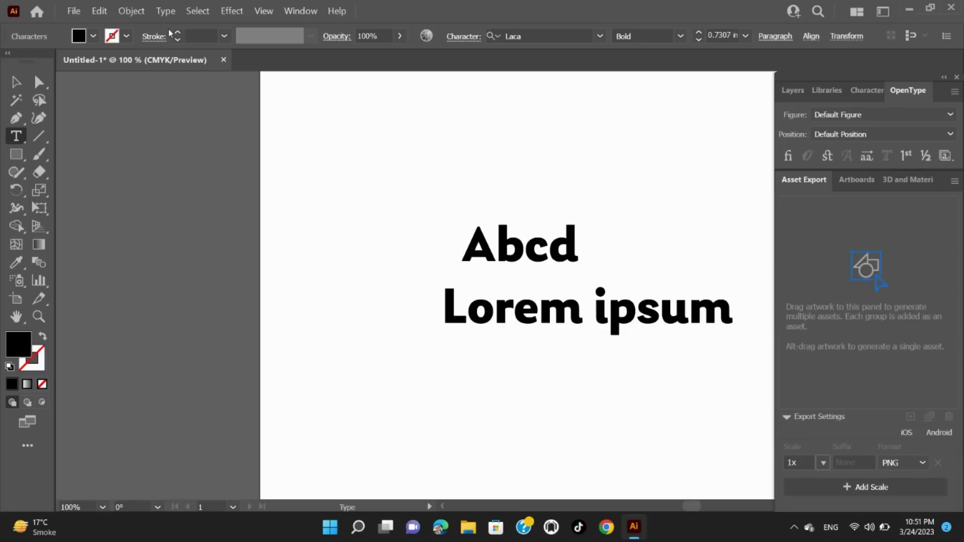
pyautogui.click(166, 10)
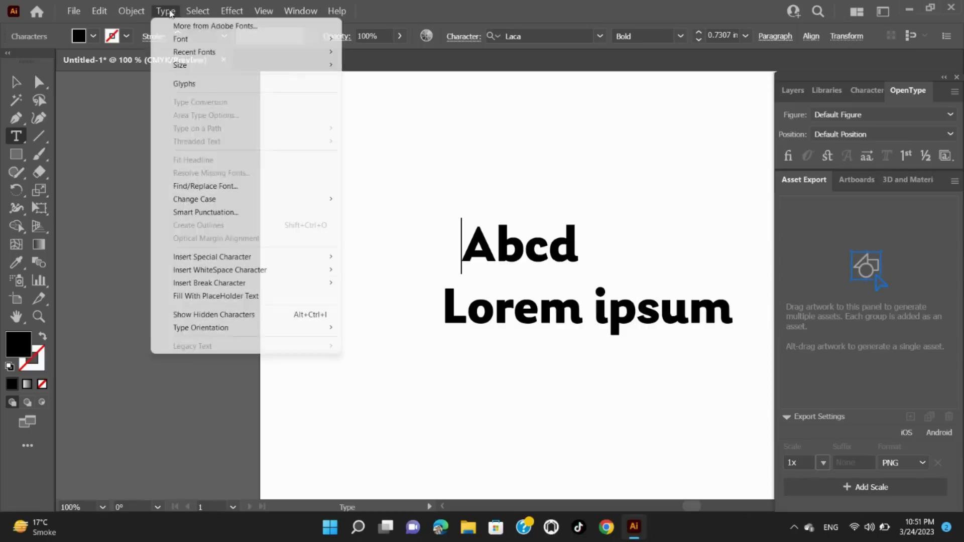
pyautogui.click(200, 84)
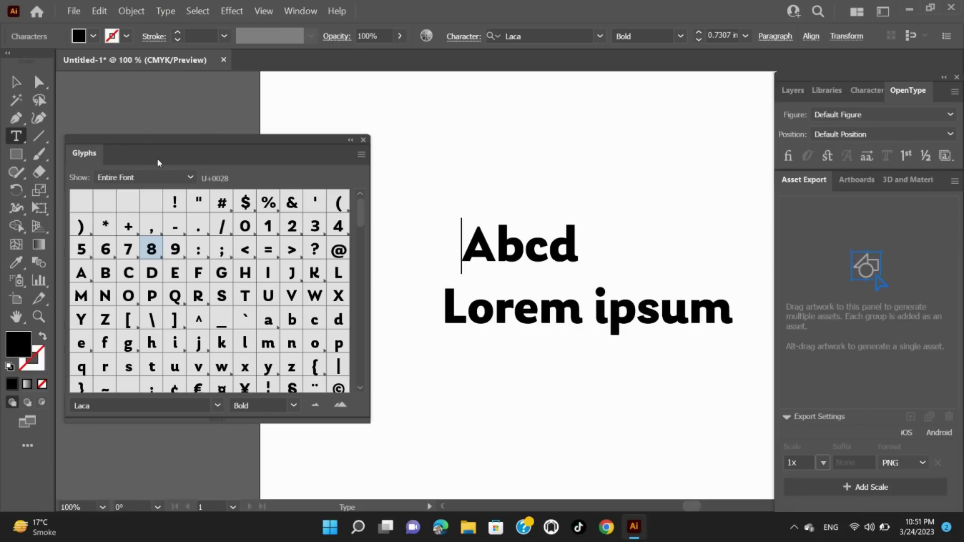
pyautogui.click(143, 177)
pyautogui.click(151, 192)
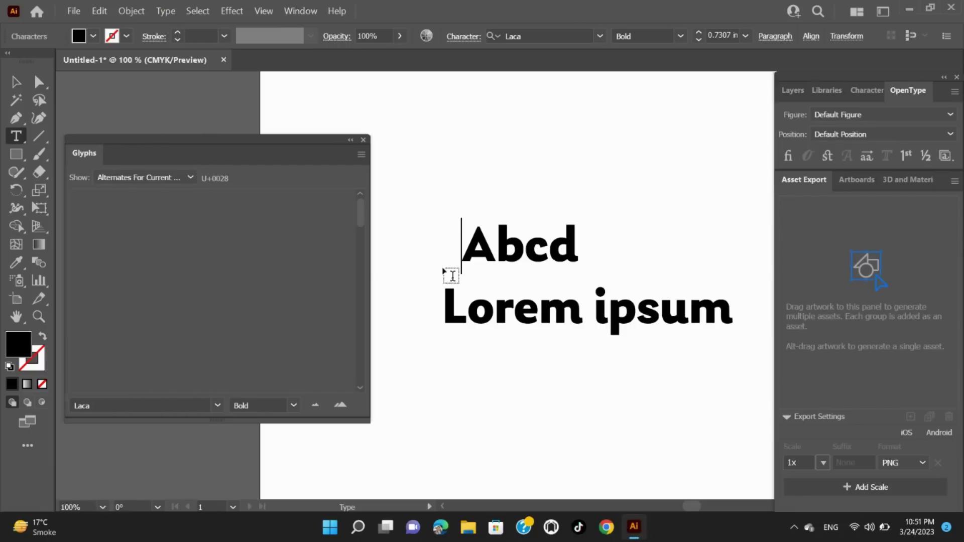
# Replace the A in Abcd with the small raised a, and the Lorem e with its alternate
pyautogui.moveTo(463, 248); pyautogui.dragTo(489, 255)
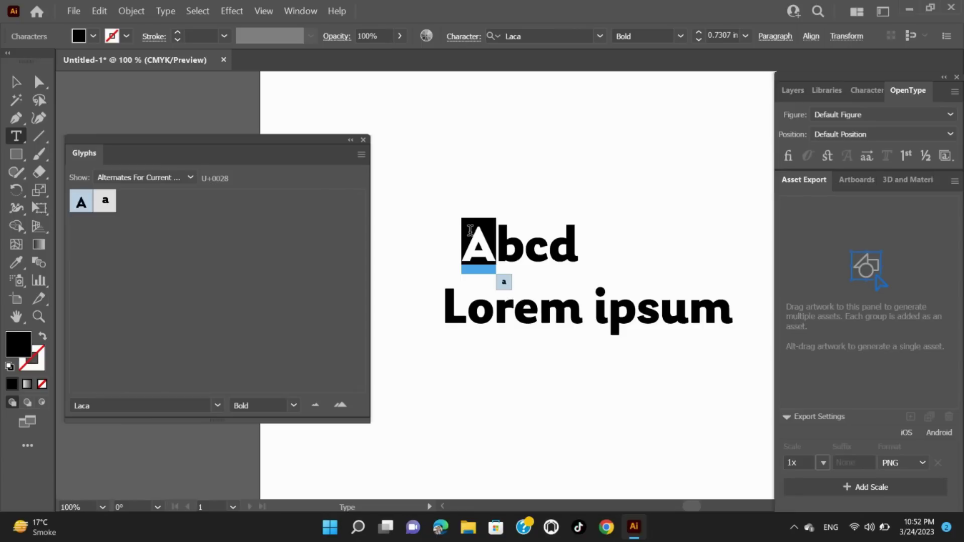
pyautogui.click(504, 282)
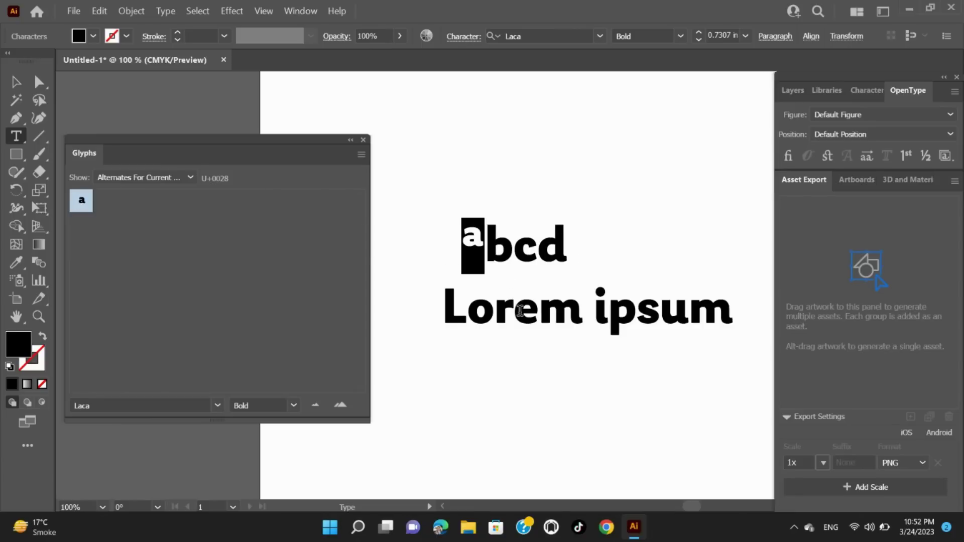
pyautogui.click(520, 314)
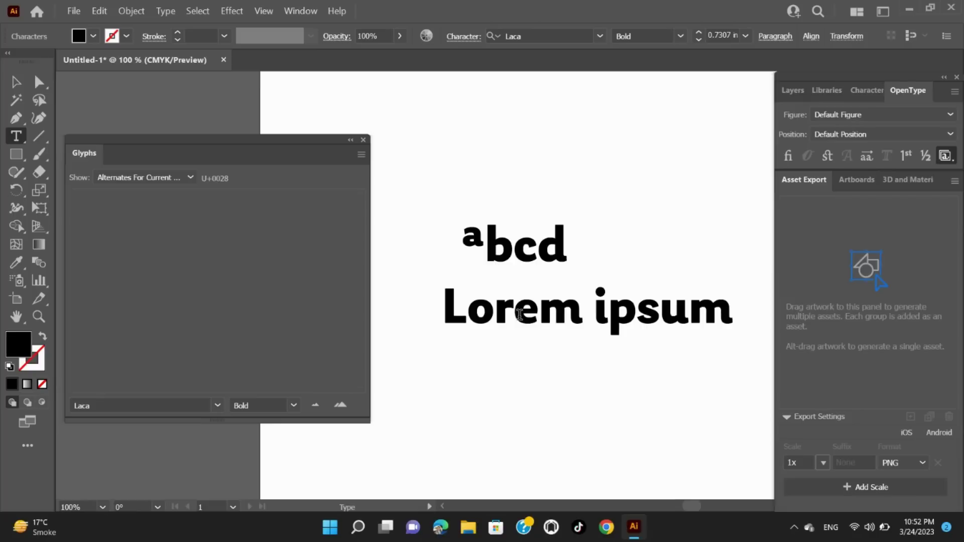
pyautogui.moveTo(520, 314); pyautogui.dragTo(532, 317)
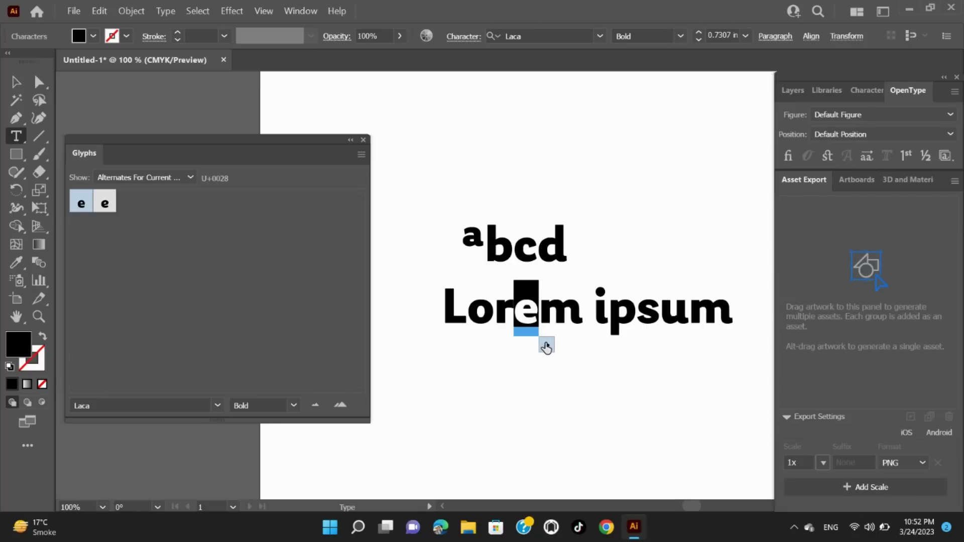
pyautogui.click(546, 346)
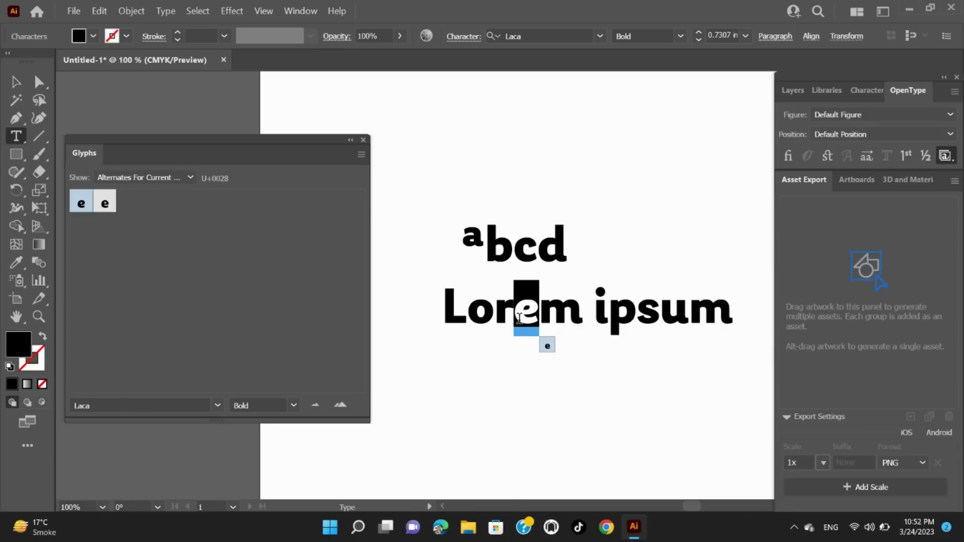
pyautogui.click(520, 318)
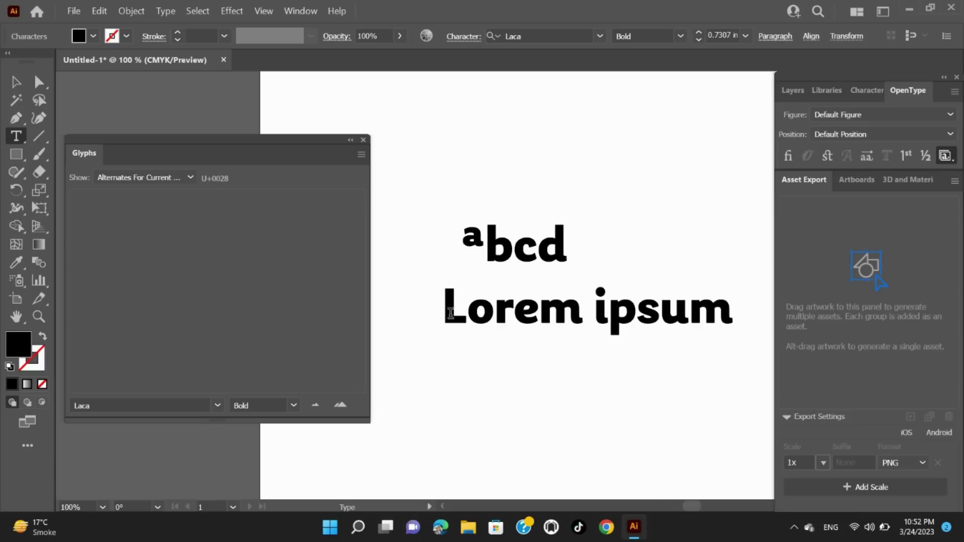
pyautogui.moveTo(450, 313); pyautogui.dragTo(734, 313)
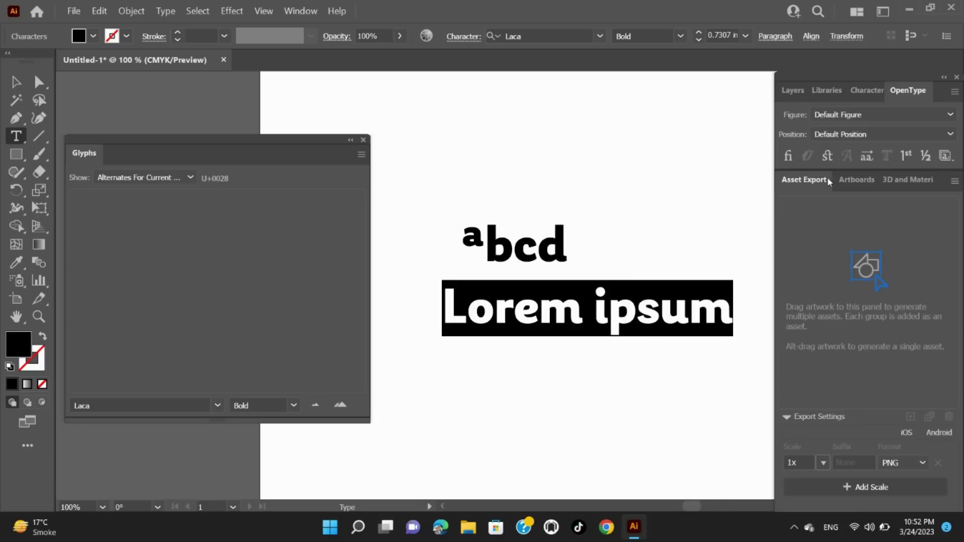
pyautogui.click(945, 156)
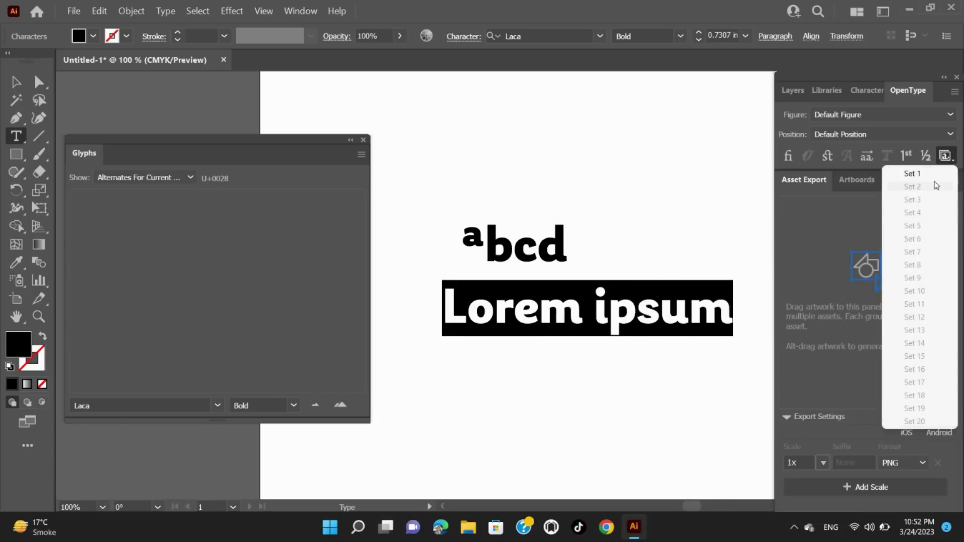
pyautogui.click(929, 174)
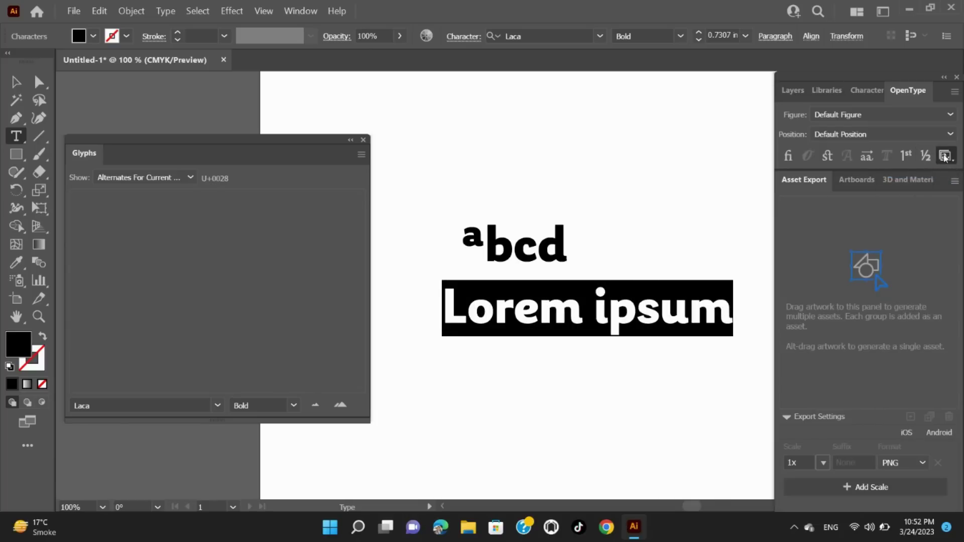
pyautogui.click(944, 157)
pyautogui.click(912, 178)
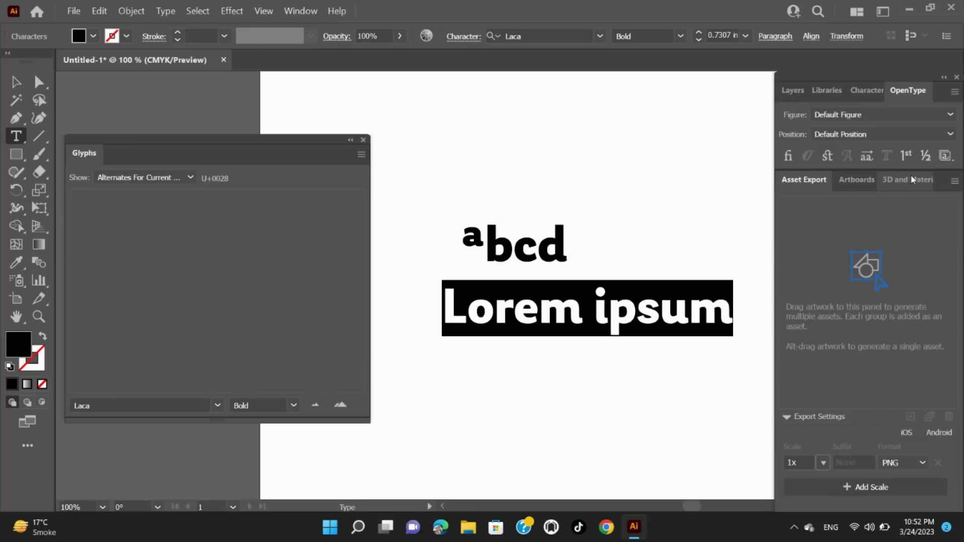
pyautogui.click(945, 156)
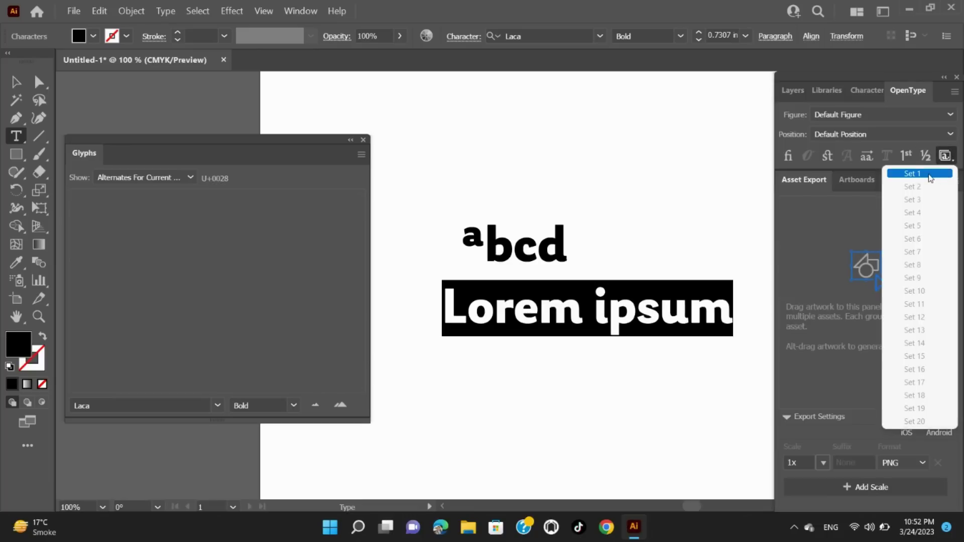
pyautogui.click(931, 174)
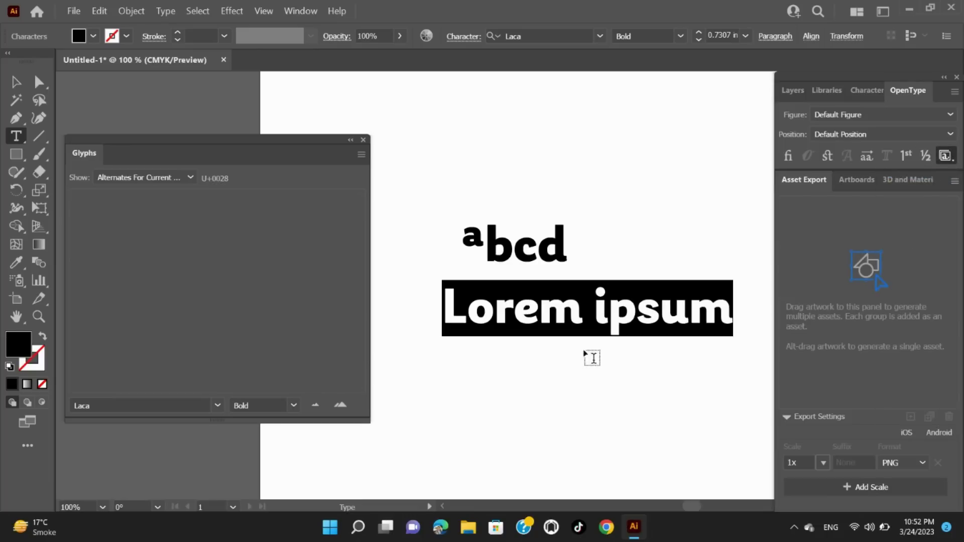
pyautogui.click(542, 318)
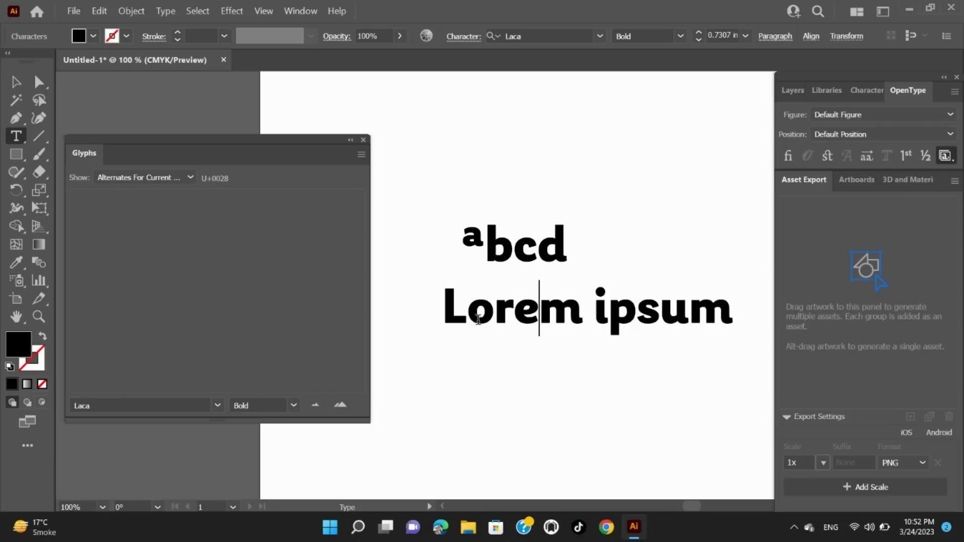
pyautogui.moveTo(443, 319); pyautogui.dragTo(467, 320)
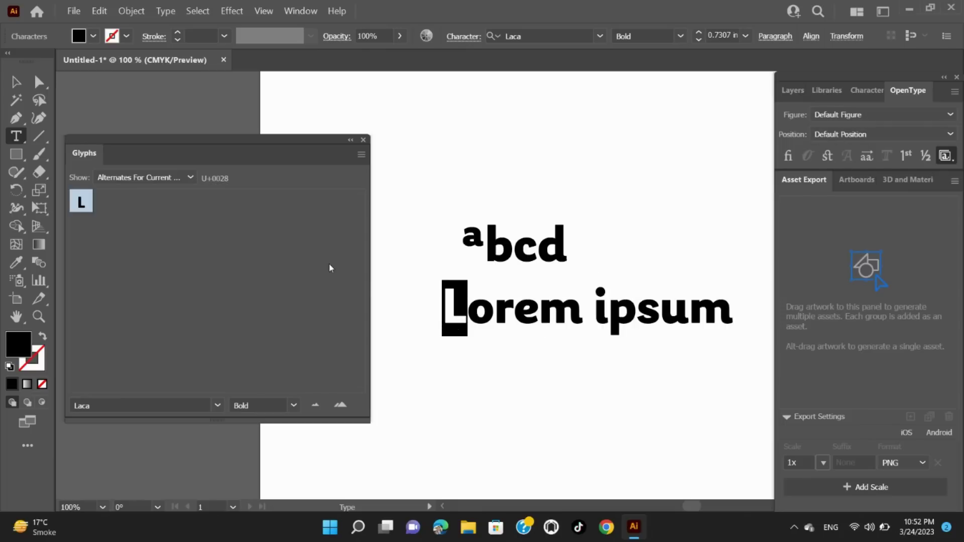
pyautogui.click(466, 314)
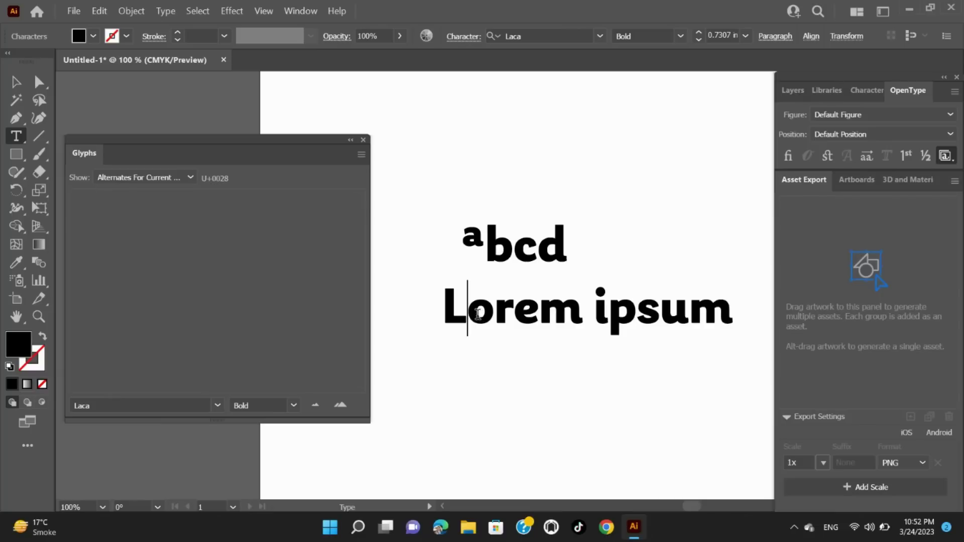
pyautogui.moveTo(467, 316); pyautogui.dragTo(495, 315)
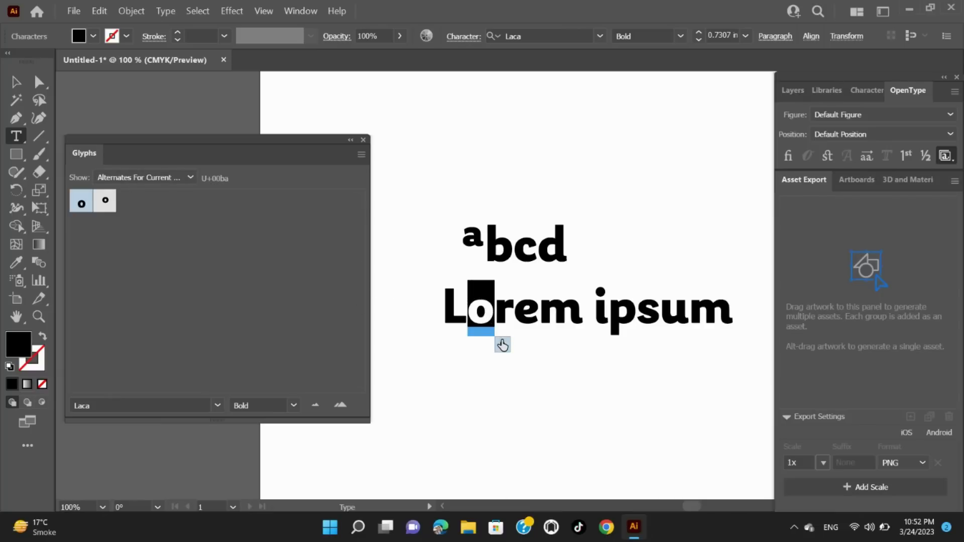
pyautogui.click(503, 347)
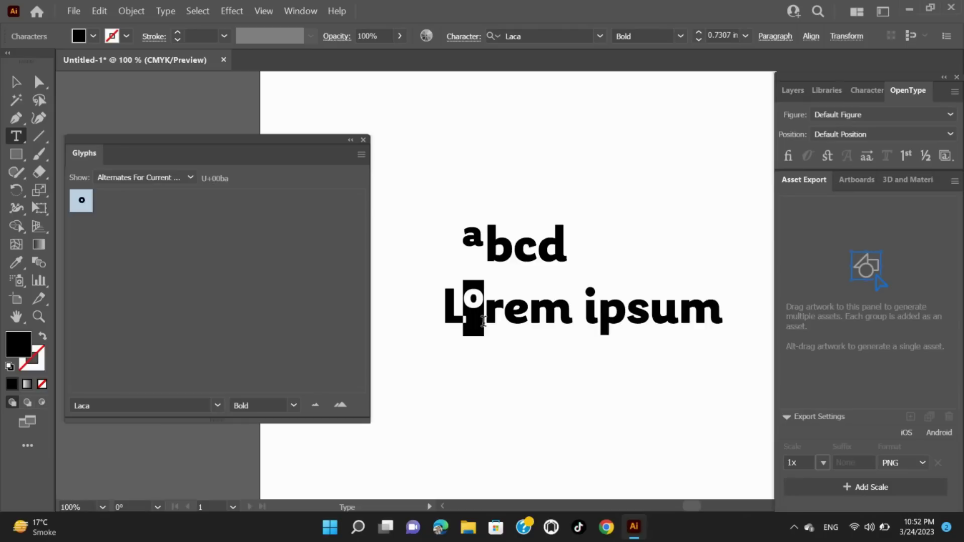
pyautogui.hotkey('ctrl', 'z')
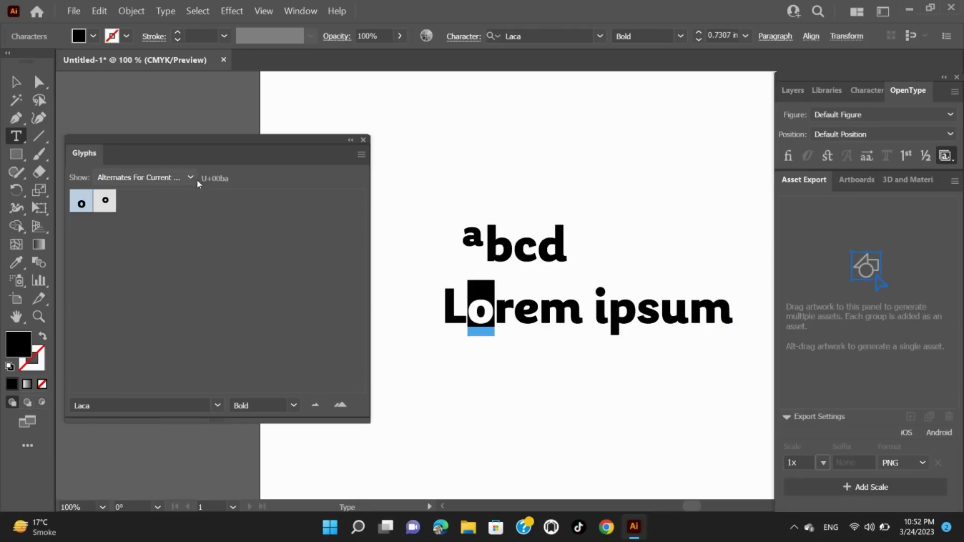
pyautogui.moveTo(482, 311)
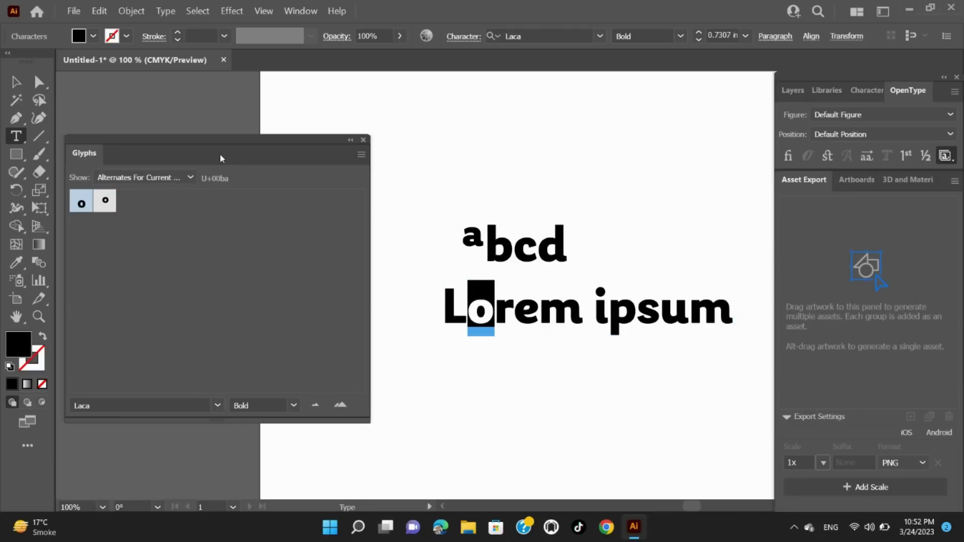
pyautogui.click(519, 317)
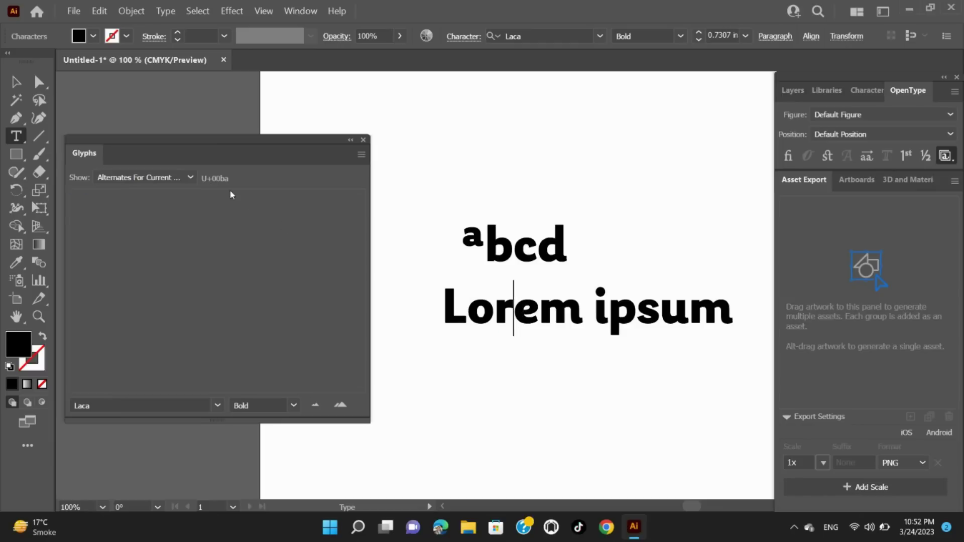
# Switch the Glyphs panel to Access All Alternates and browse Laca Bold's alternate glyphs
pyautogui.click(192, 179)
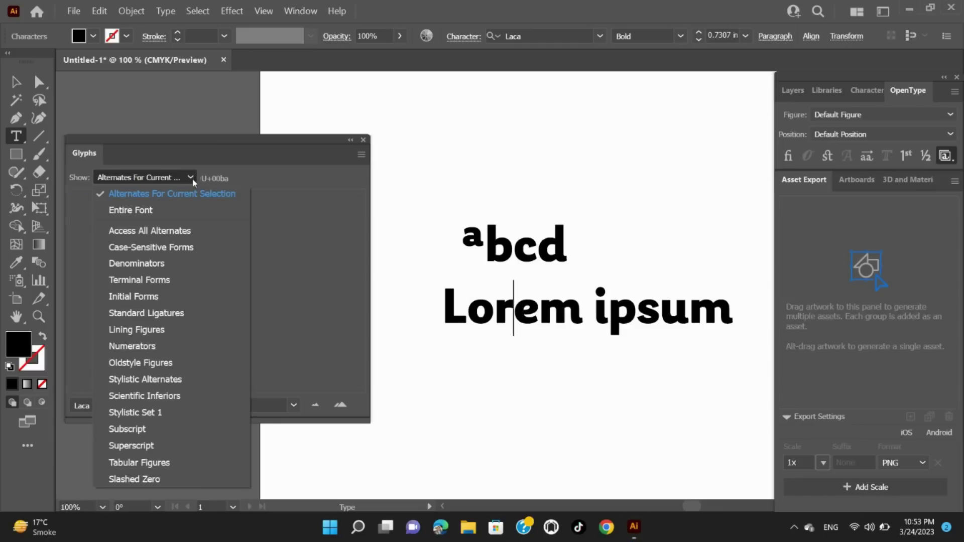
pyautogui.click(196, 231)
pyautogui.scroll(-4, 243, 282)
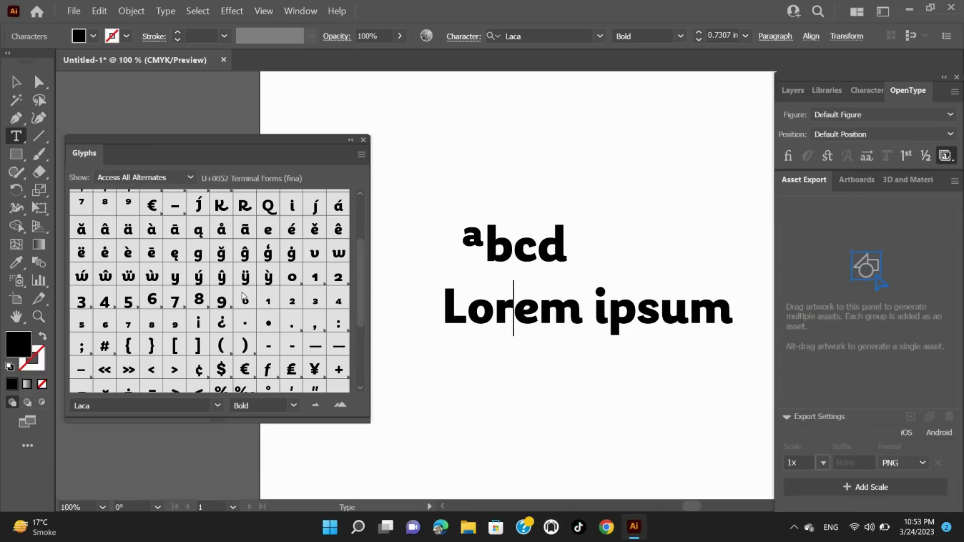
pyautogui.scroll(3, 256, 300)
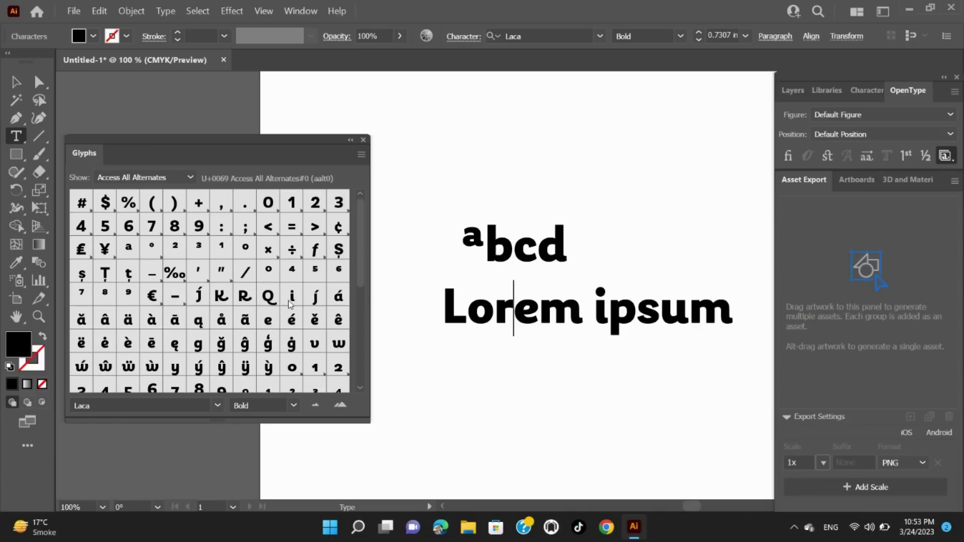
pyautogui.scroll(-7, 287, 304)
pyautogui.scroll(10, 290, 303)
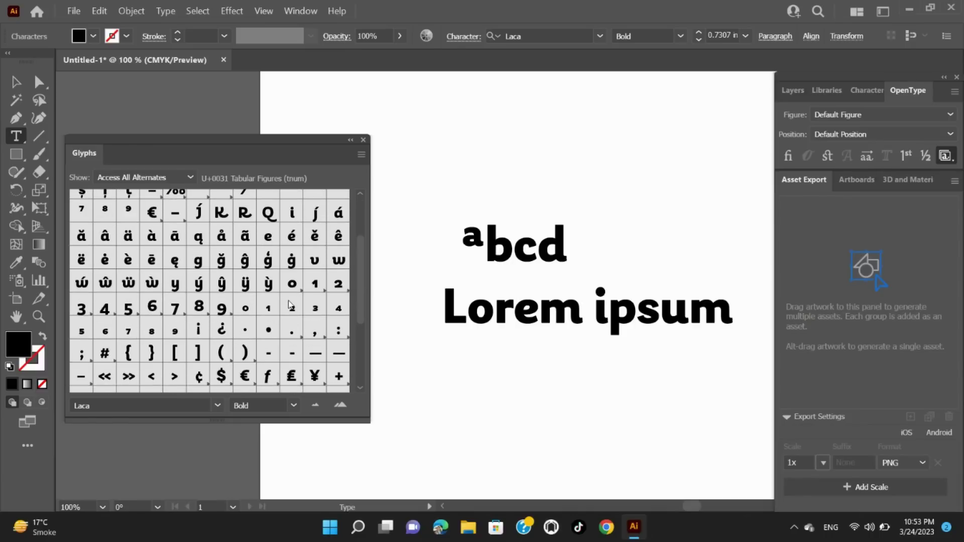
pyautogui.scroll(-2, 290, 304)
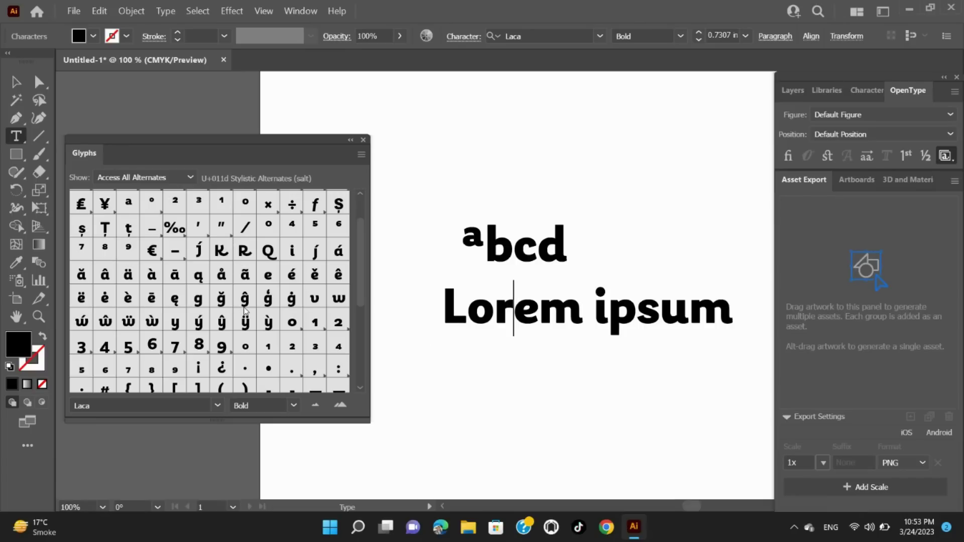
pyautogui.scroll(-2, 226, 321)
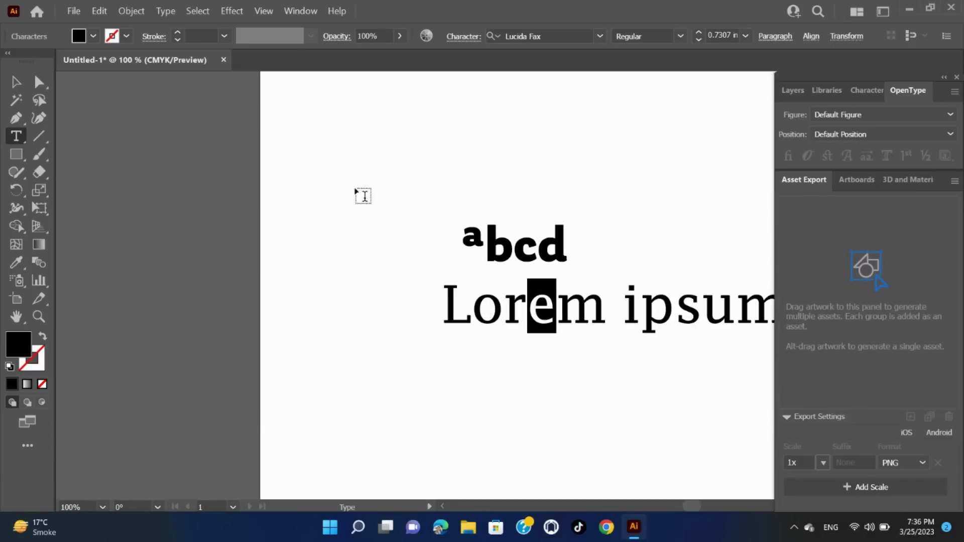
pyautogui.press('Left')
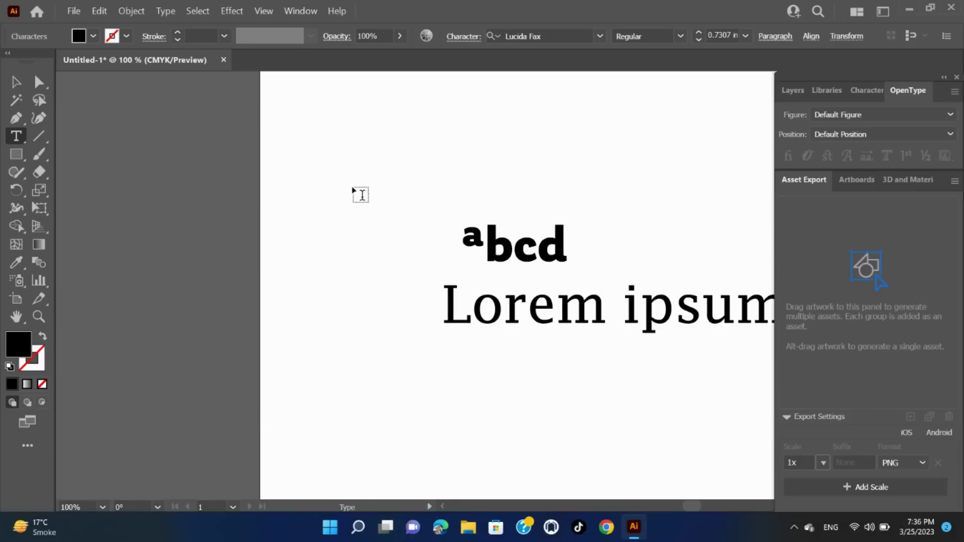
# Show the entire font in the Glyphs panel, preview Laca's glyphs, and select the e in Lorem
pyautogui.click(166, 11)
pyautogui.click(240, 85)
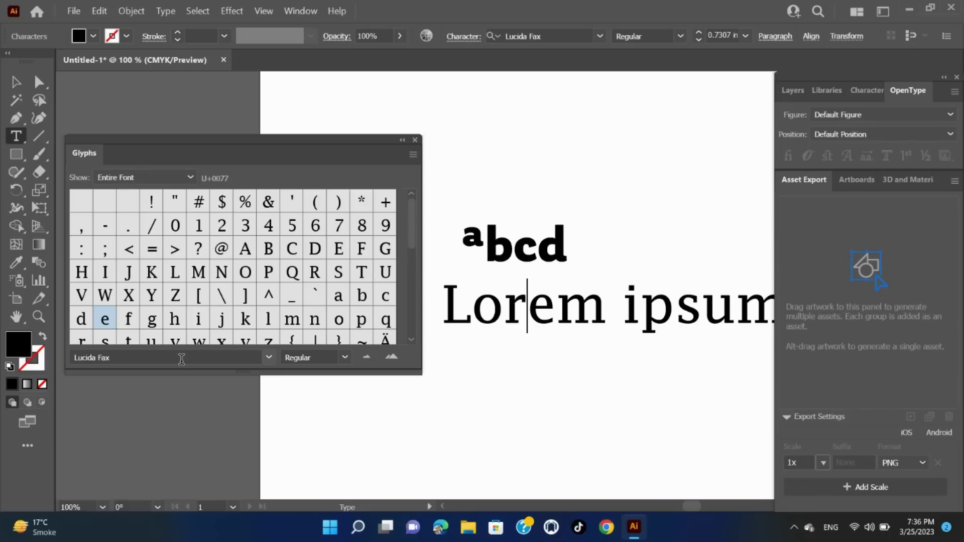
pyautogui.scroll(-1, 269, 236)
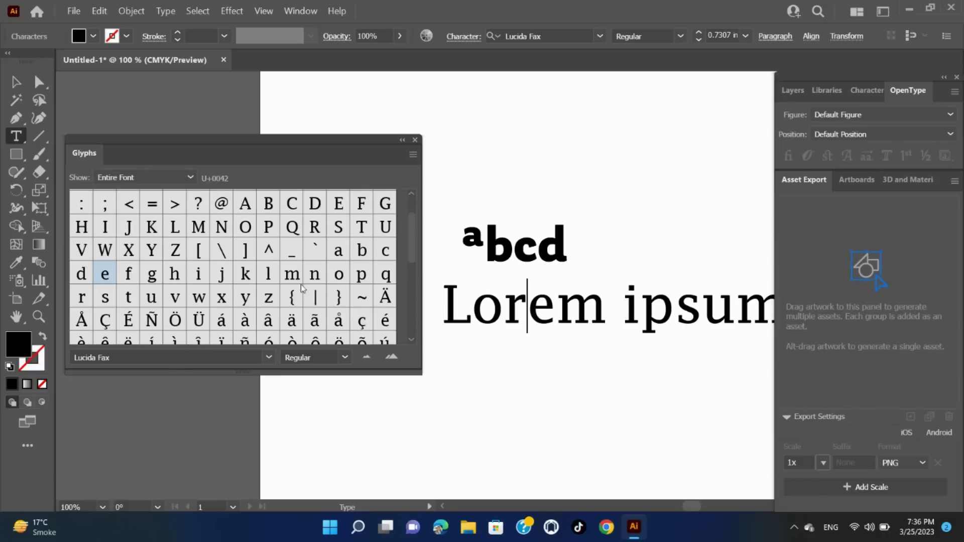
pyautogui.click(168, 356)
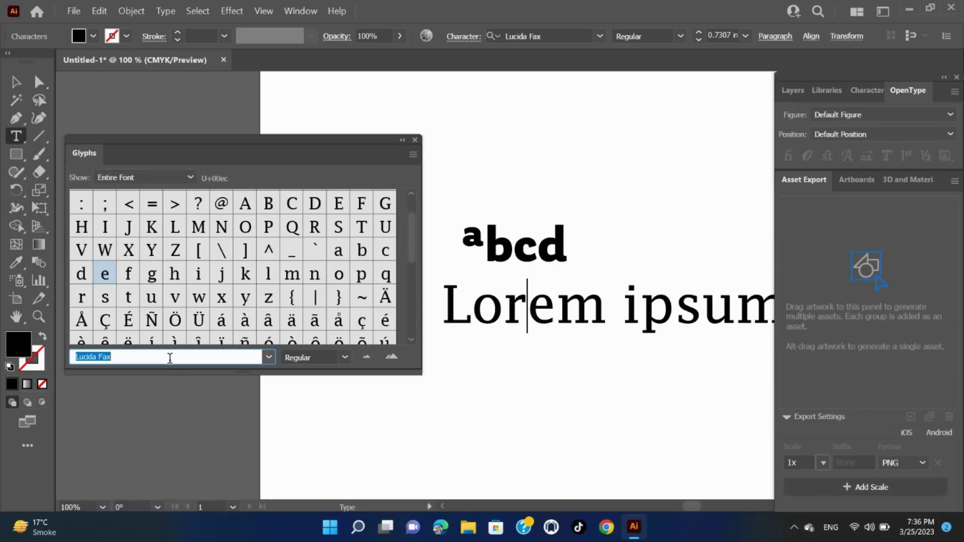
pyautogui.click(270, 357)
pyautogui.scroll(2, 140, 216)
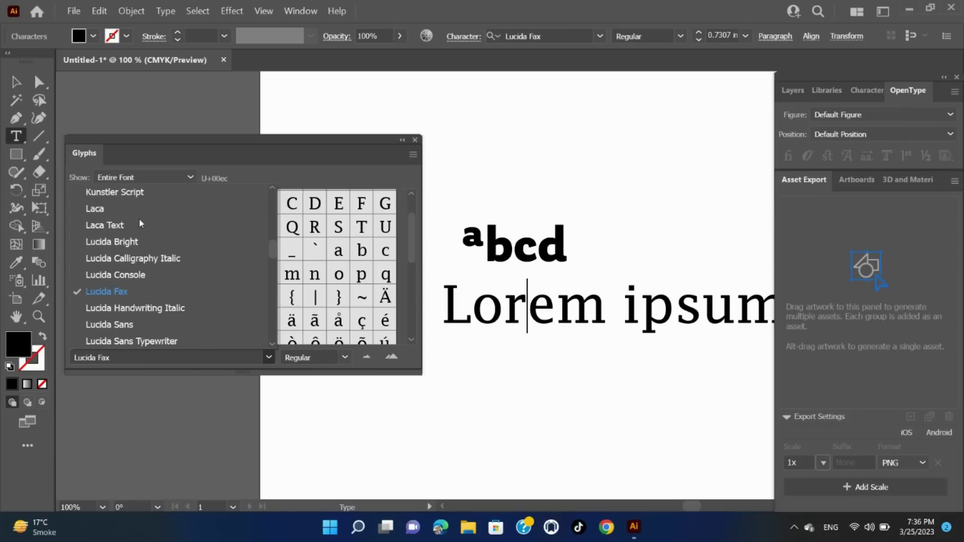
pyautogui.click(117, 208)
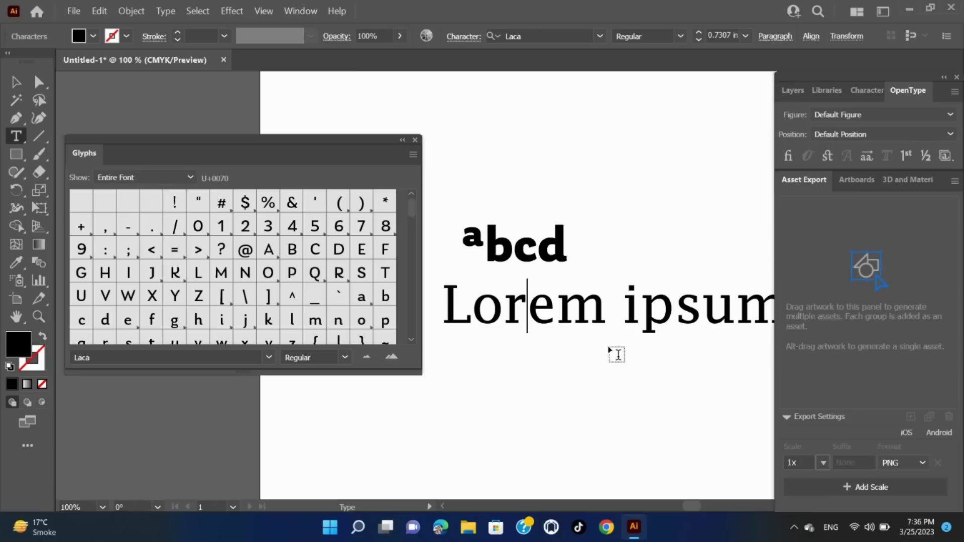
pyautogui.hotkey('shift', 'Right')
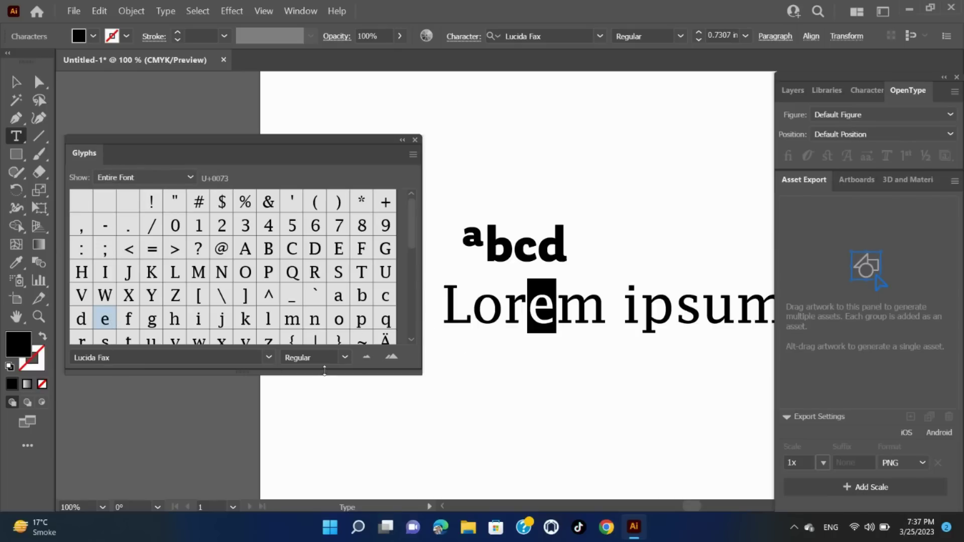
# Adjust Glyphs preview size, select the o in Lorem, and browse the Lucida Fax glyph grid
pyautogui.click(389, 359)
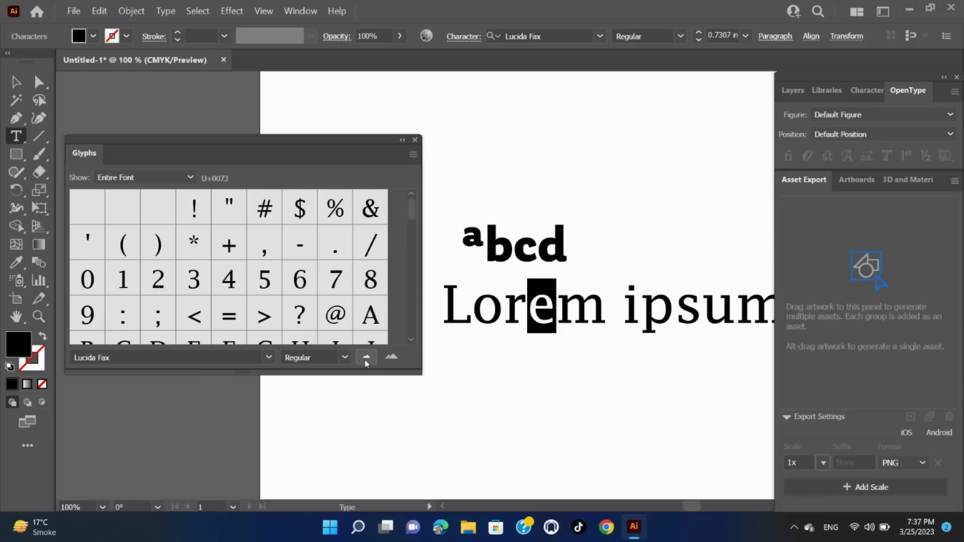
pyautogui.click(366, 359)
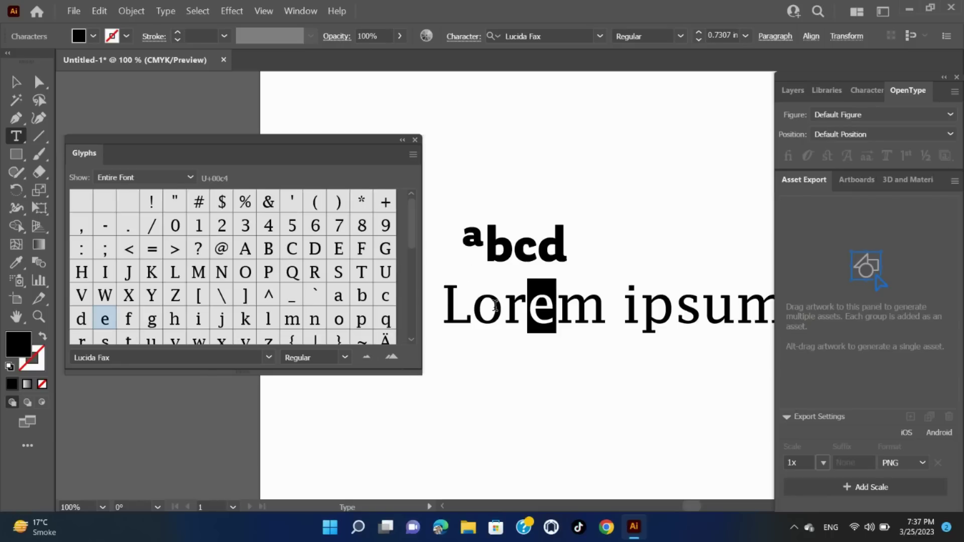
pyautogui.moveTo(473, 309); pyautogui.dragTo(504, 310)
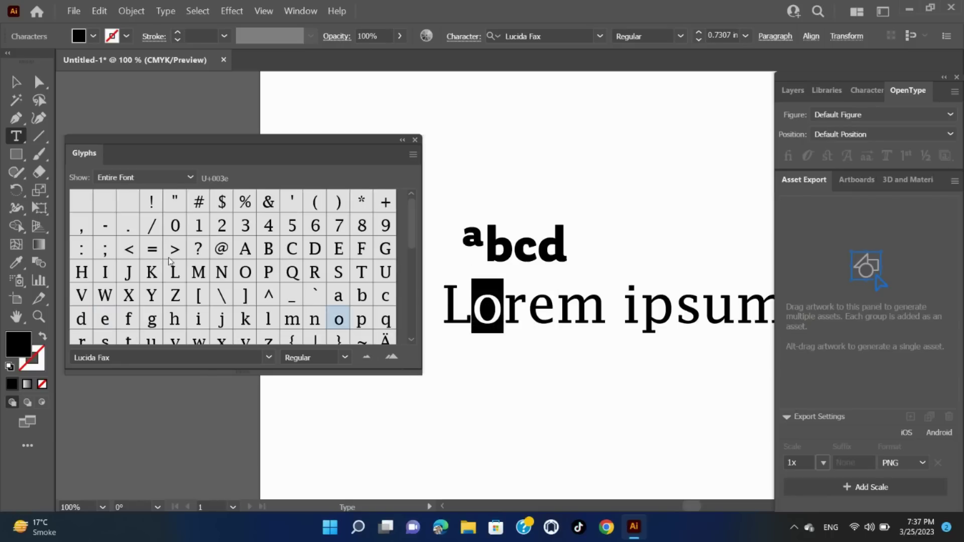
pyautogui.scroll(-1, 289, 291)
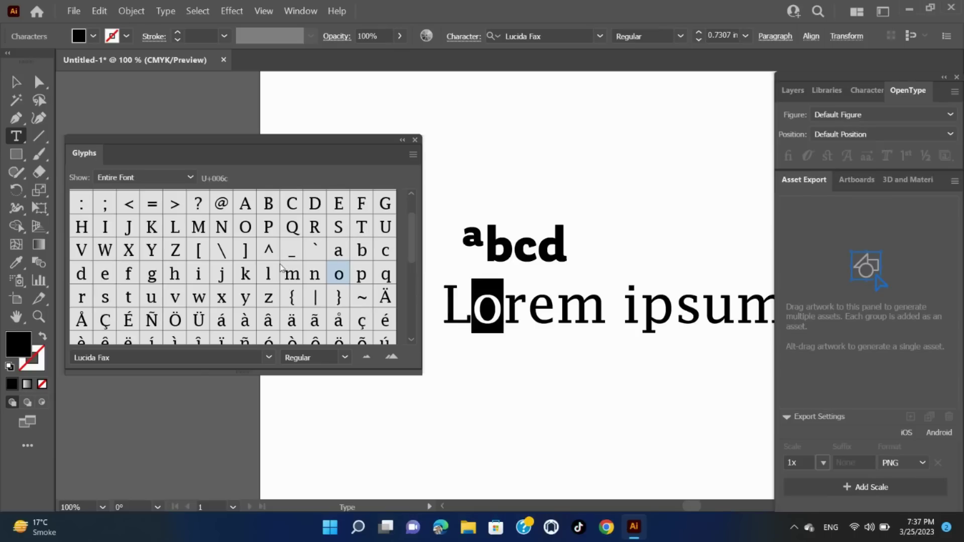
pyautogui.scroll(1, 282, 269)
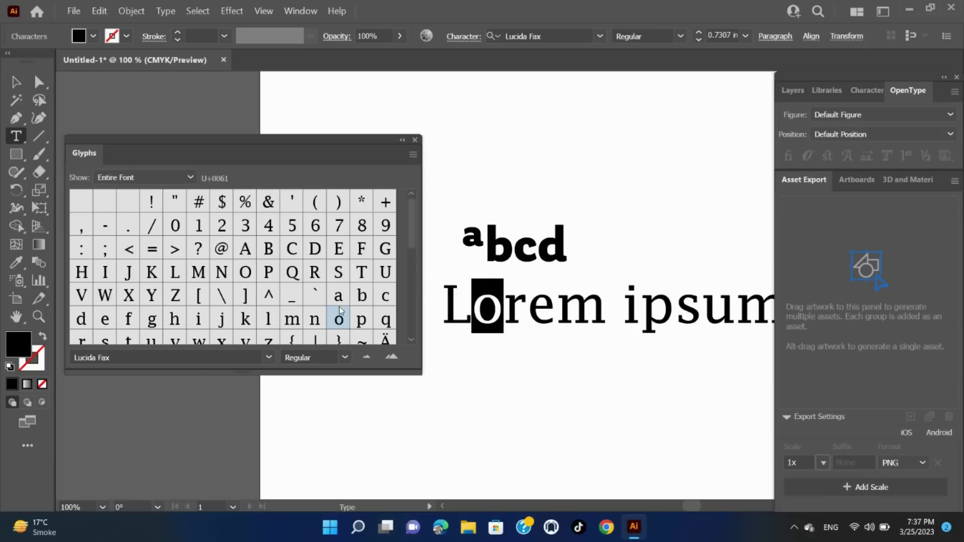
pyautogui.scroll(-2, 177, 295)
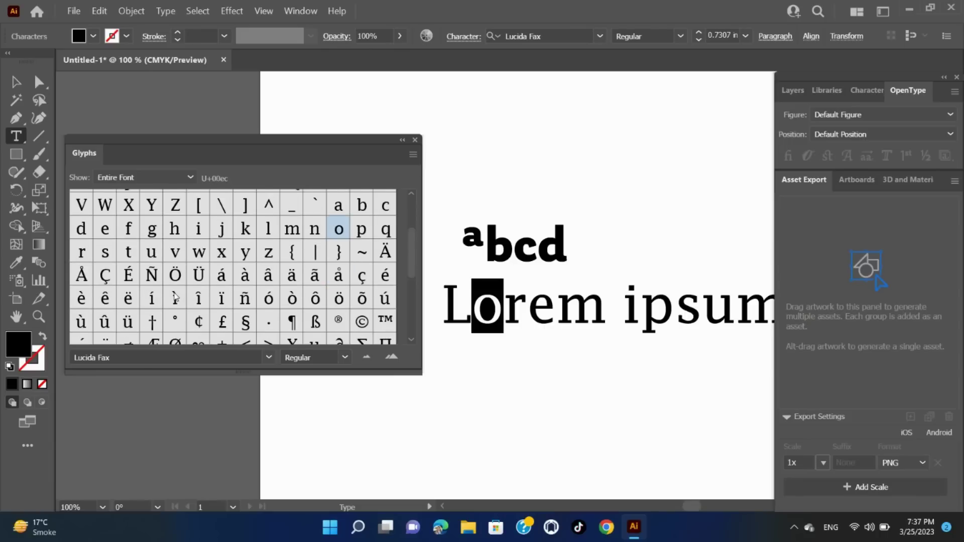
pyautogui.scroll(-2, 176, 297)
pyautogui.scroll(-2, 175, 300)
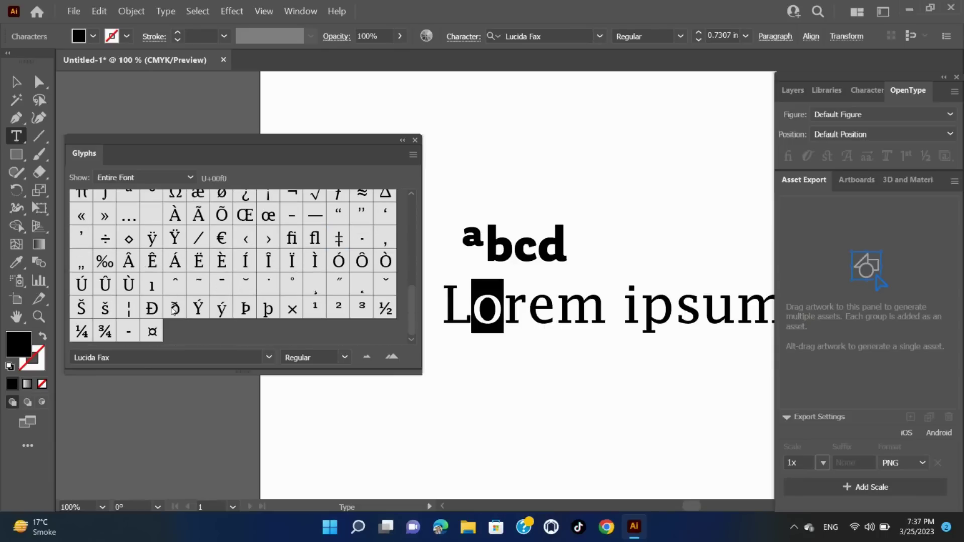
pyautogui.scroll(4, 175, 302)
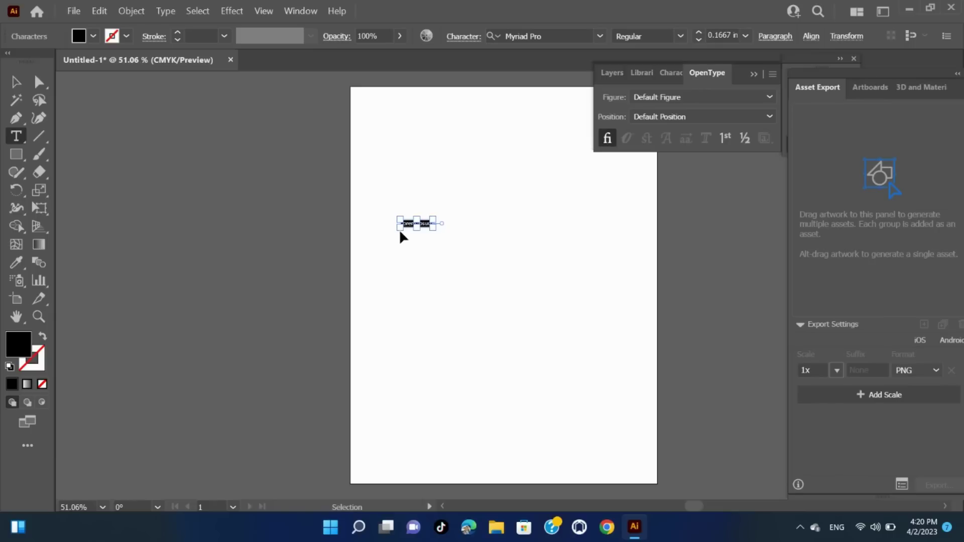
# Paste 'Create Outlines' over the placeholder and drag its bounding box to enlarge it
pyautogui.write('Create Outlines')
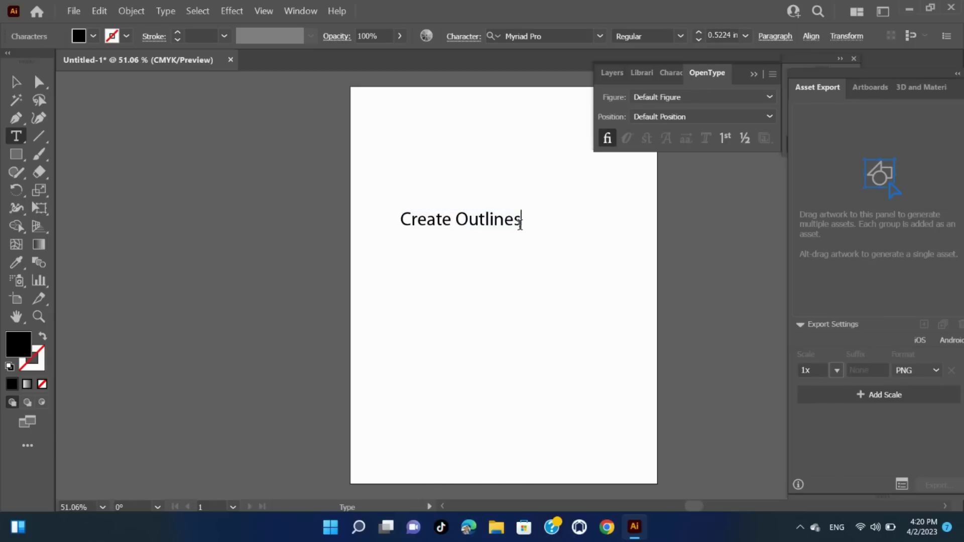
pyautogui.click(16, 81)
pyautogui.moveTo(522, 230); pyautogui.dragTo(564, 258)
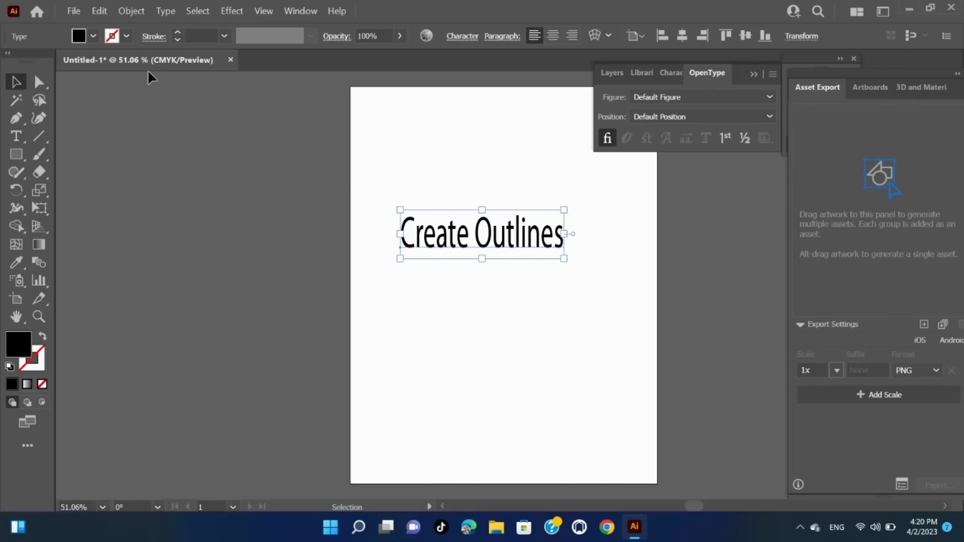
# Convert the Create Outlines text to outlines and scale the lettering up
pyautogui.click(163, 11)
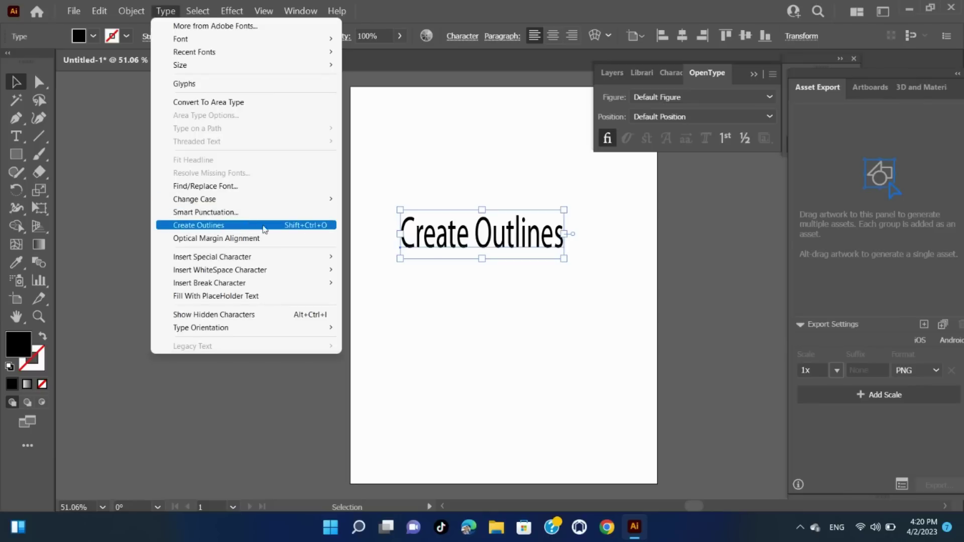
pyautogui.click(296, 225)
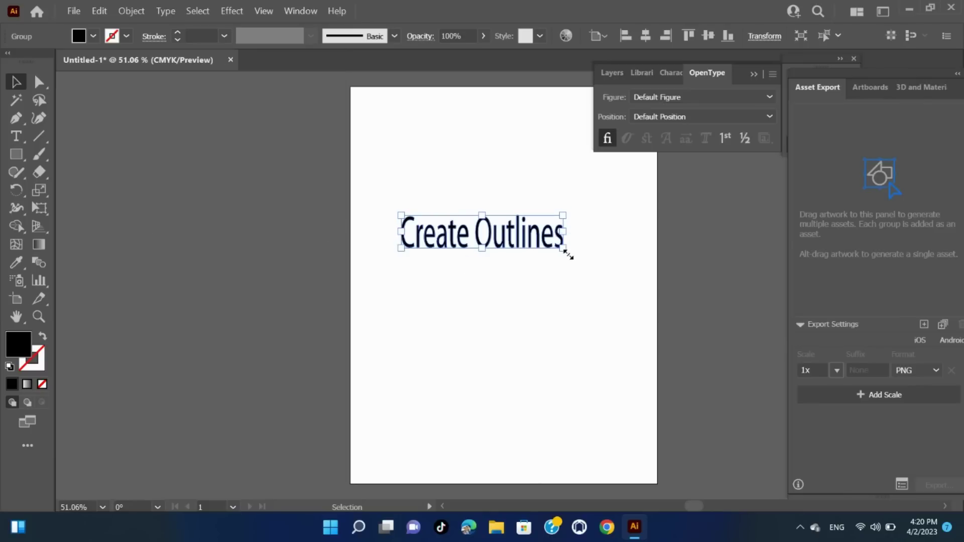
pyautogui.moveTo(566, 251); pyautogui.dragTo(617, 244)
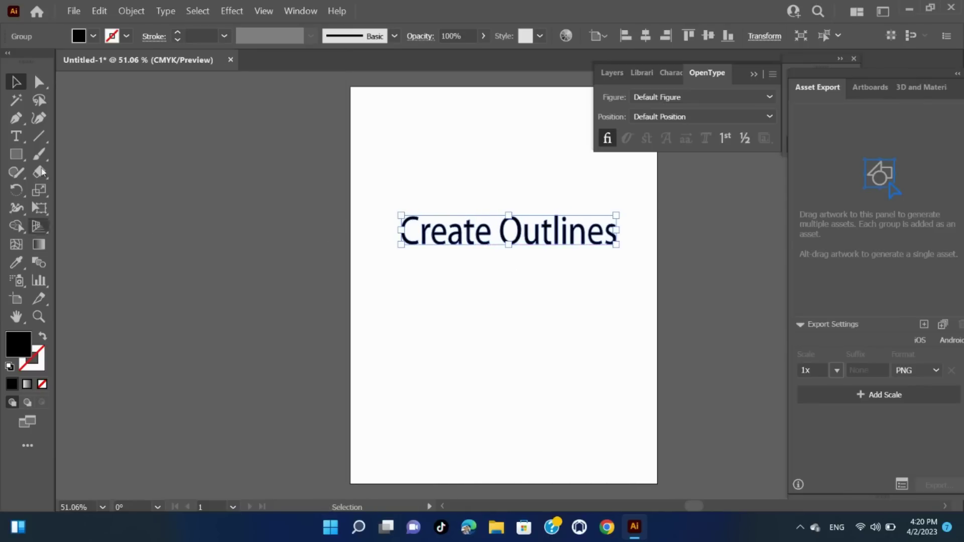
# Fill the outlined lettering red and move the group lower on the artboard
pyautogui.click(93, 35)
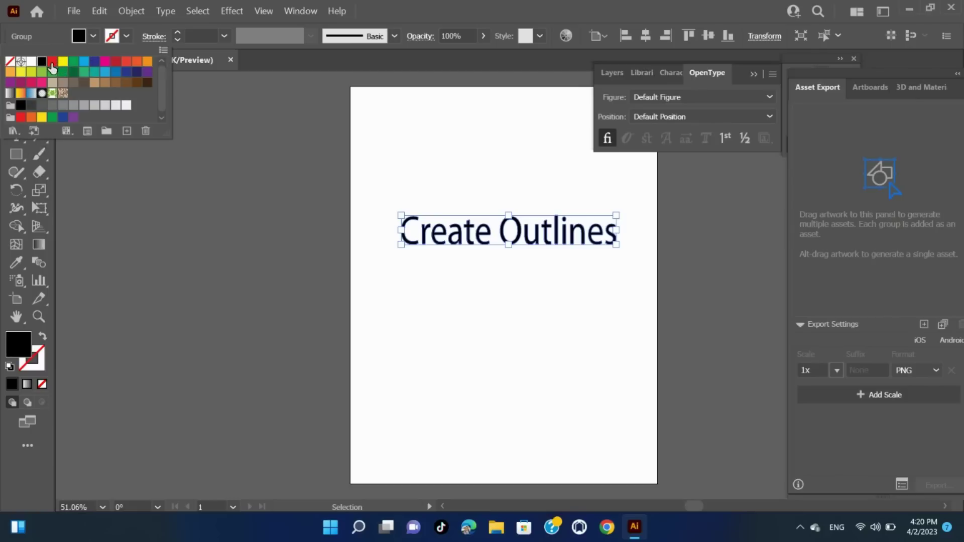
pyautogui.click(52, 61)
pyautogui.click(221, 239)
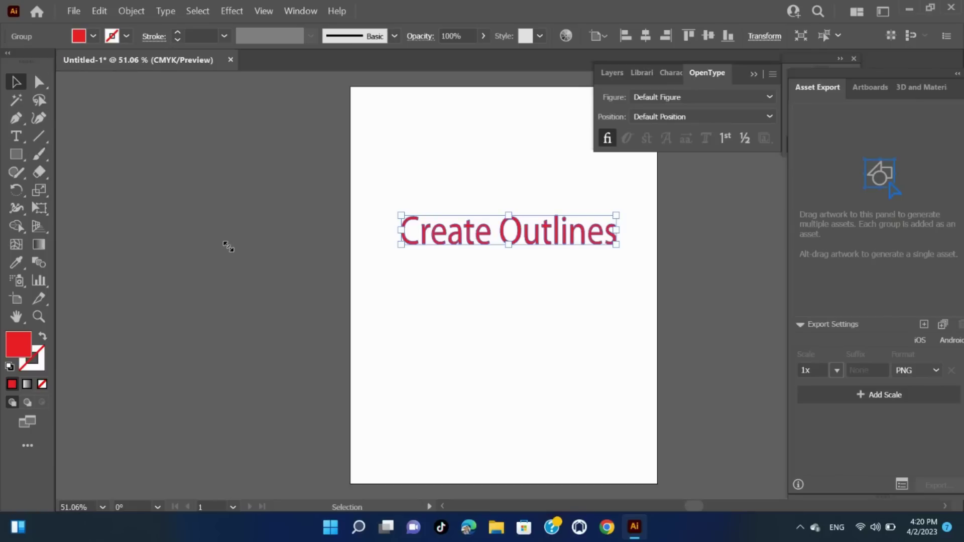
pyautogui.click(443, 267)
pyautogui.moveTo(466, 231); pyautogui.dragTo(460, 254)
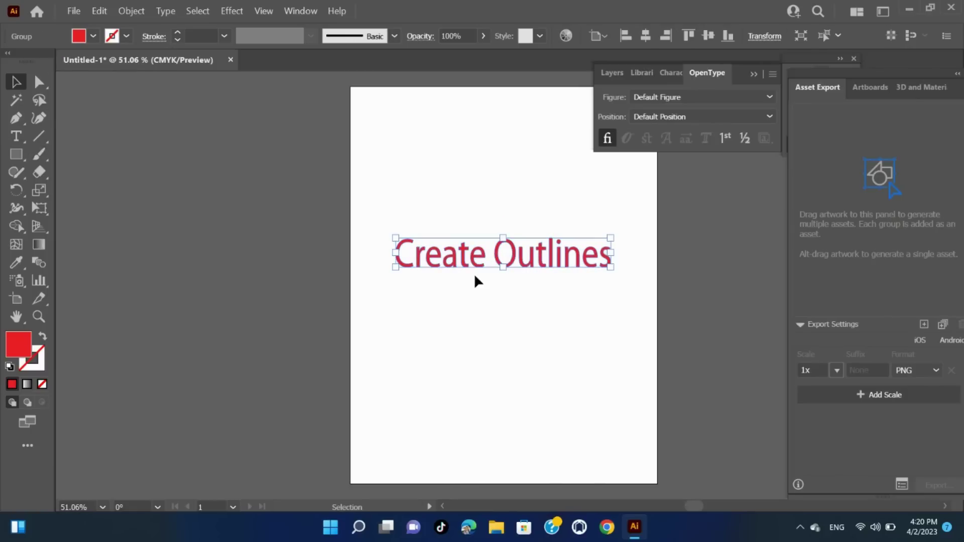
pyautogui.click(469, 265)
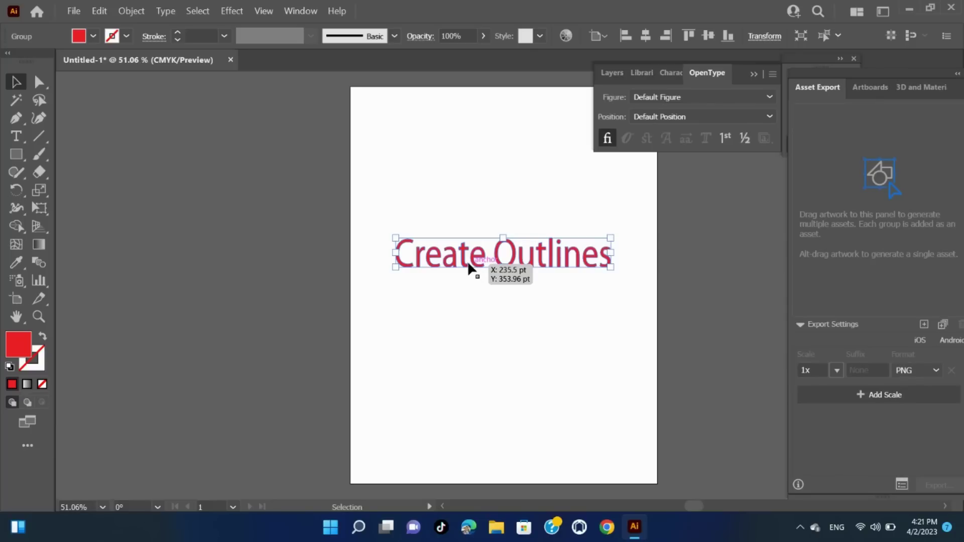
pyautogui.click(483, 296)
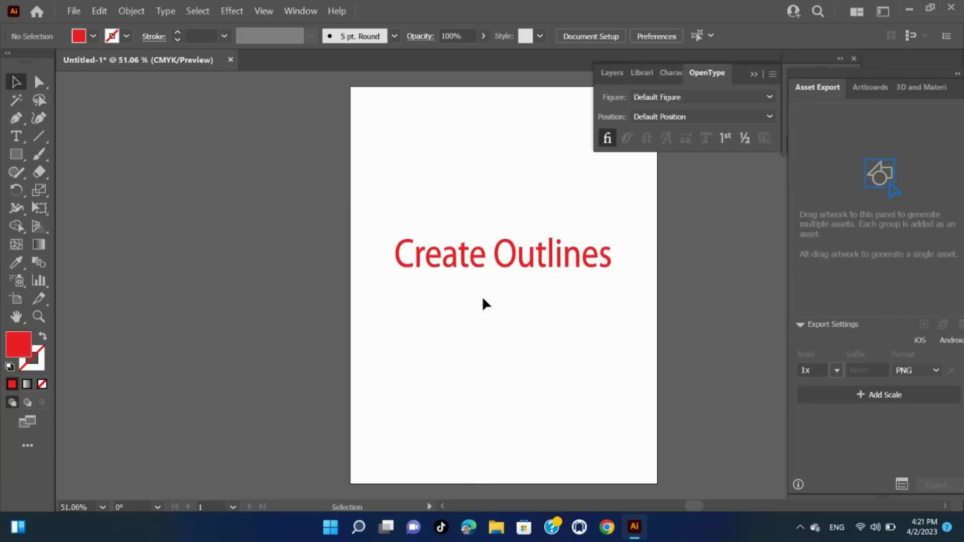